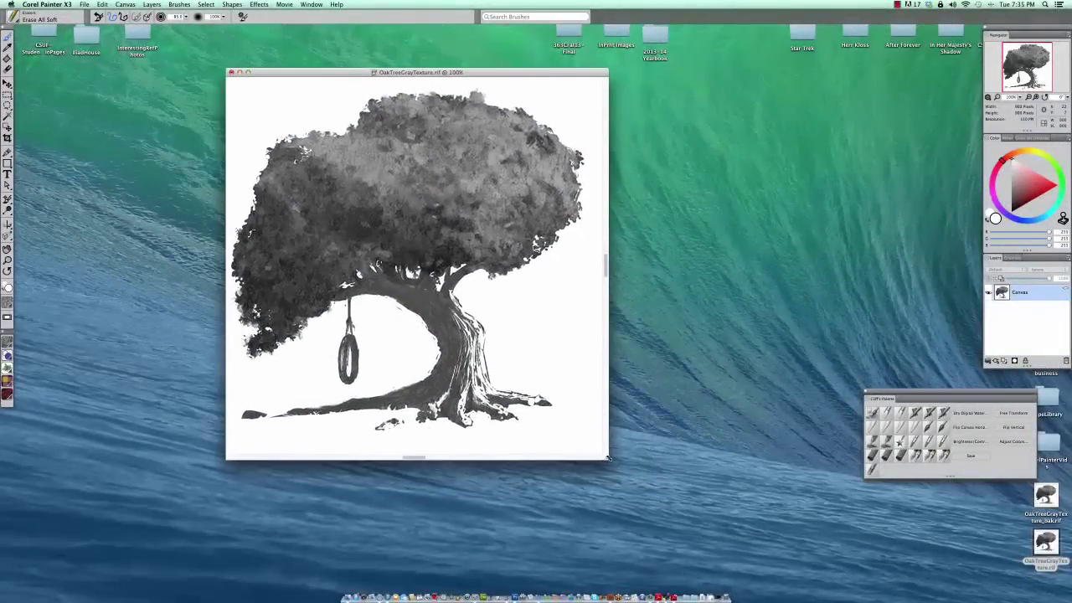
- Enlarge the document window so grey space surrounds the oak tree canvas, and move it toward the middle of the desktop
drag(609, 458, 678, 509)
mouse_move(379, 74)
mouse_down()
mouse_move(367, 70)
mouse_move(369, 48)
mouse_up()
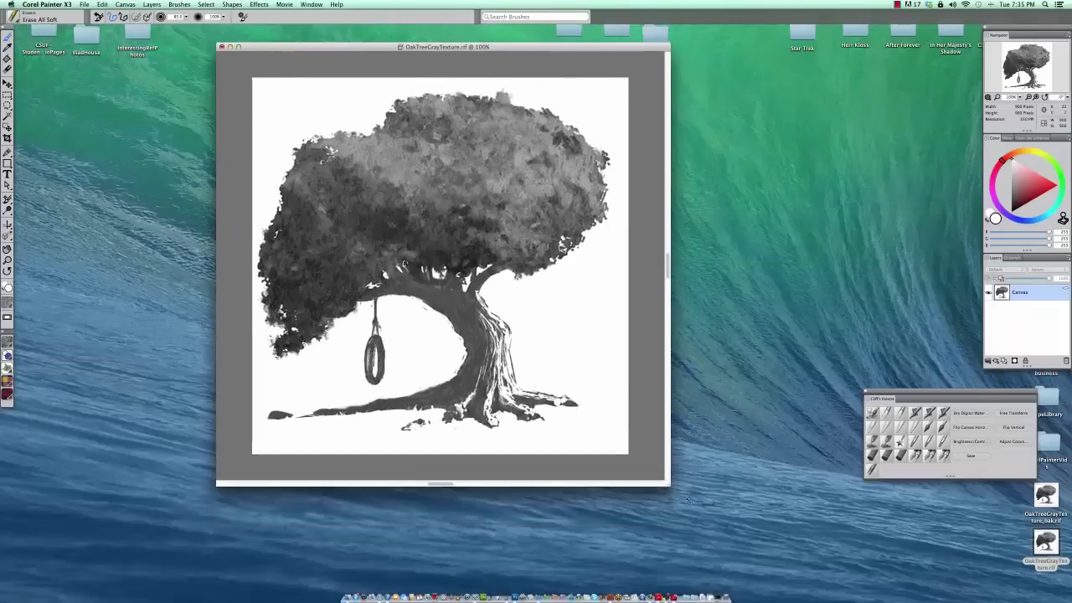
drag(666, 484, 721, 536)
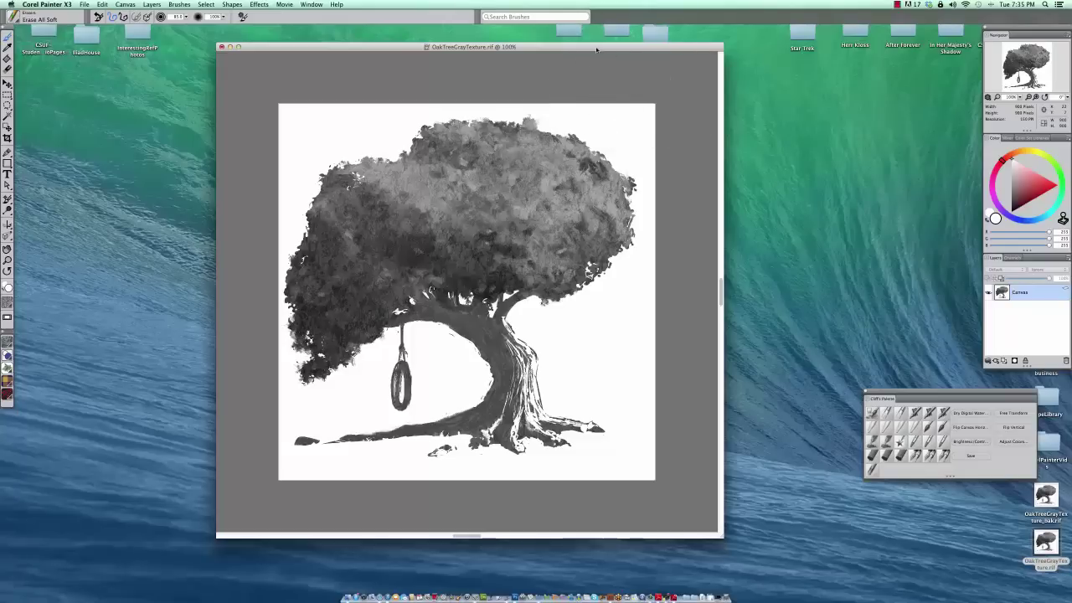
drag(596, 50, 594, 54)
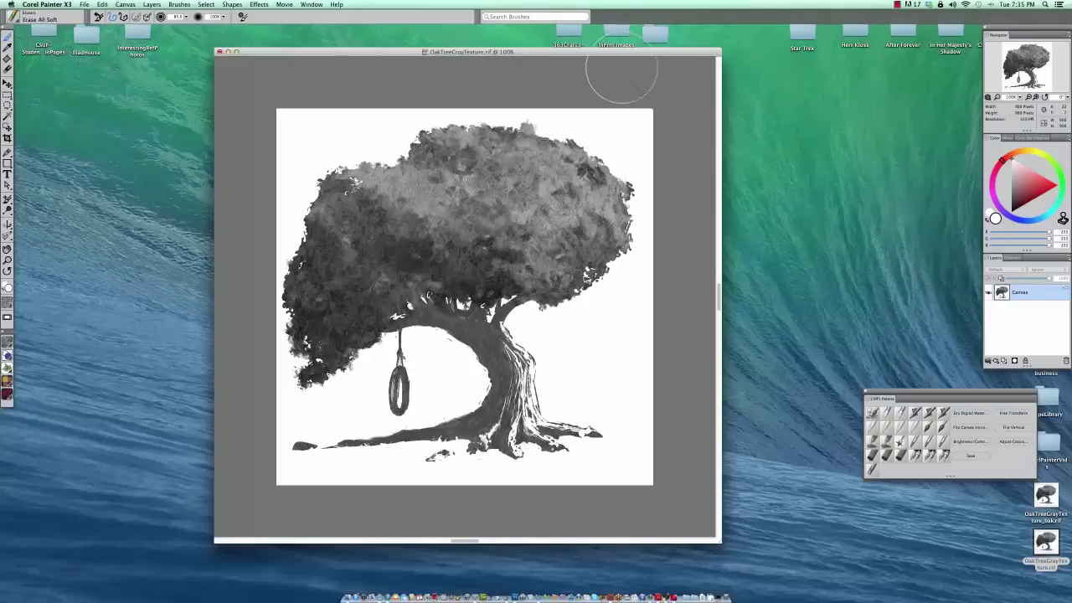
drag(611, 54, 624, 59)
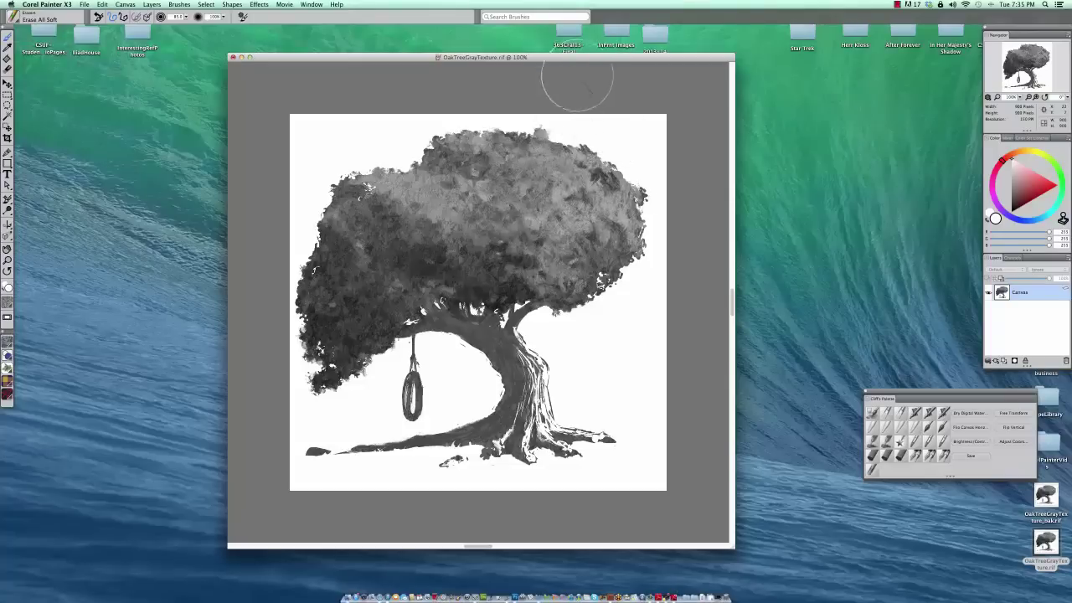
drag(583, 55, 640, 65)
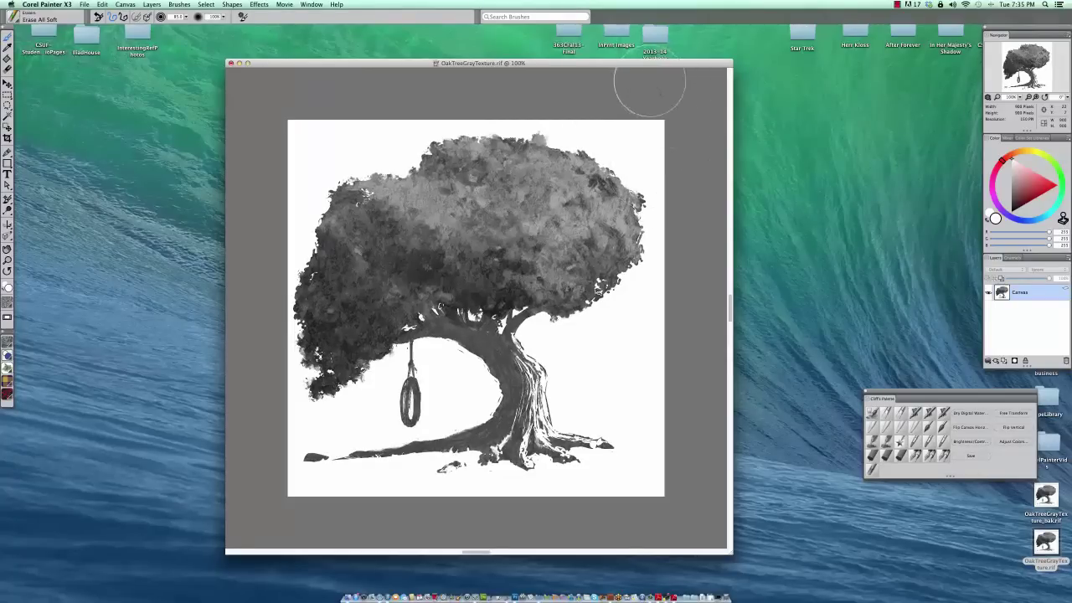
drag(639, 65, 691, 67)
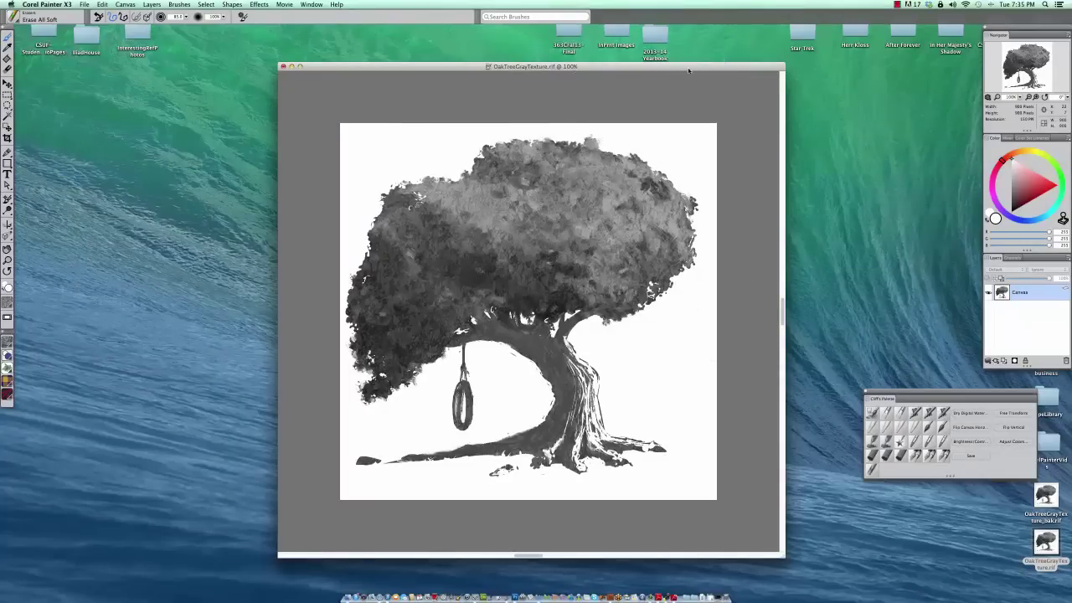
drag(693, 68, 690, 69)
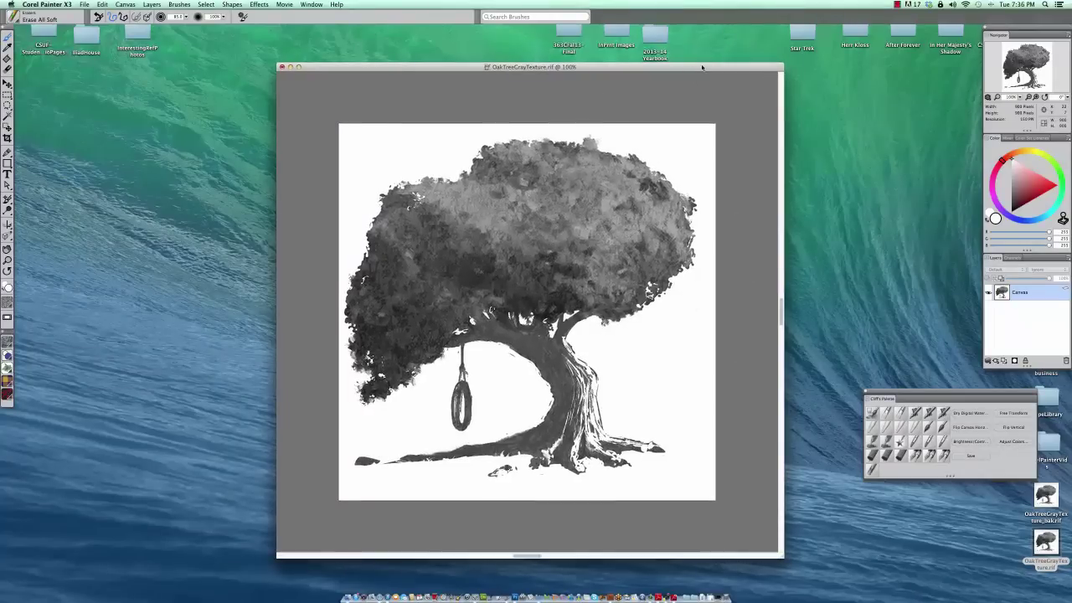
- Copy the entire tree canvas and paste it twice as two new layers above the original
key(super+a)
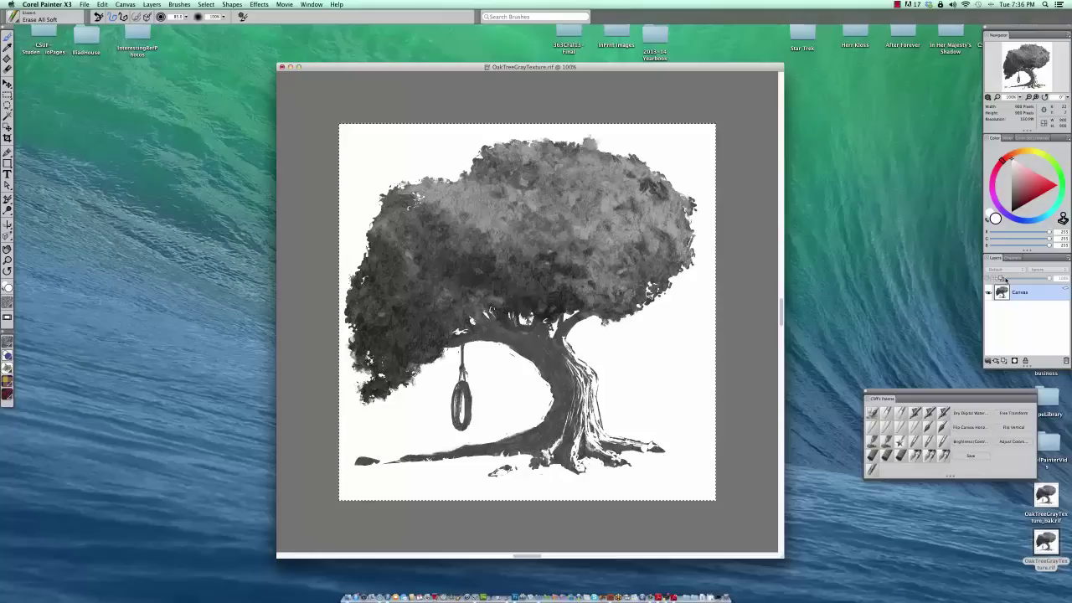
key(super+c)
key(super+v)
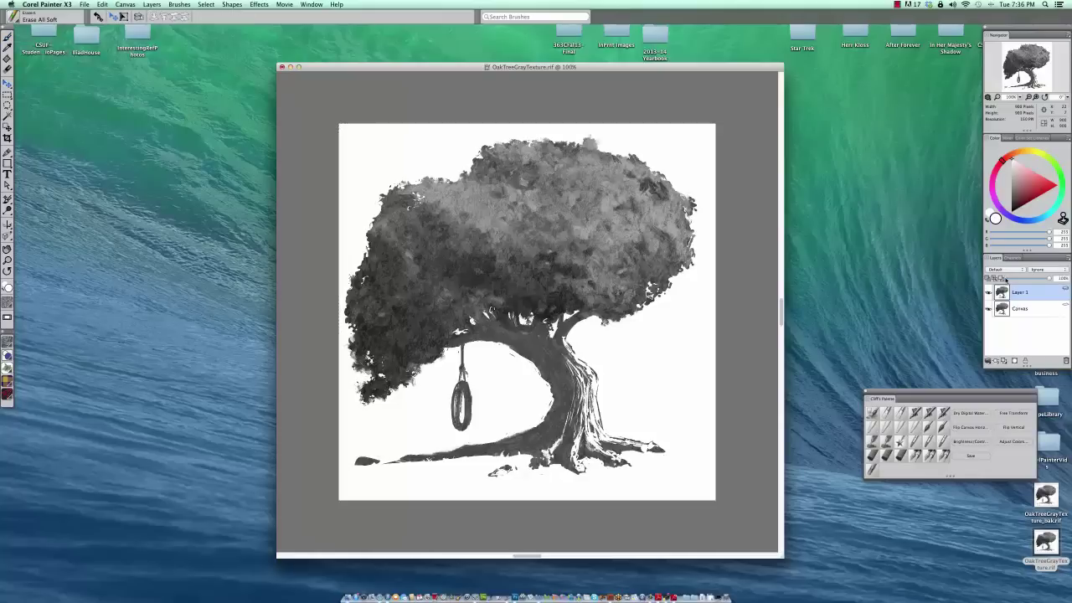
key(super+v)
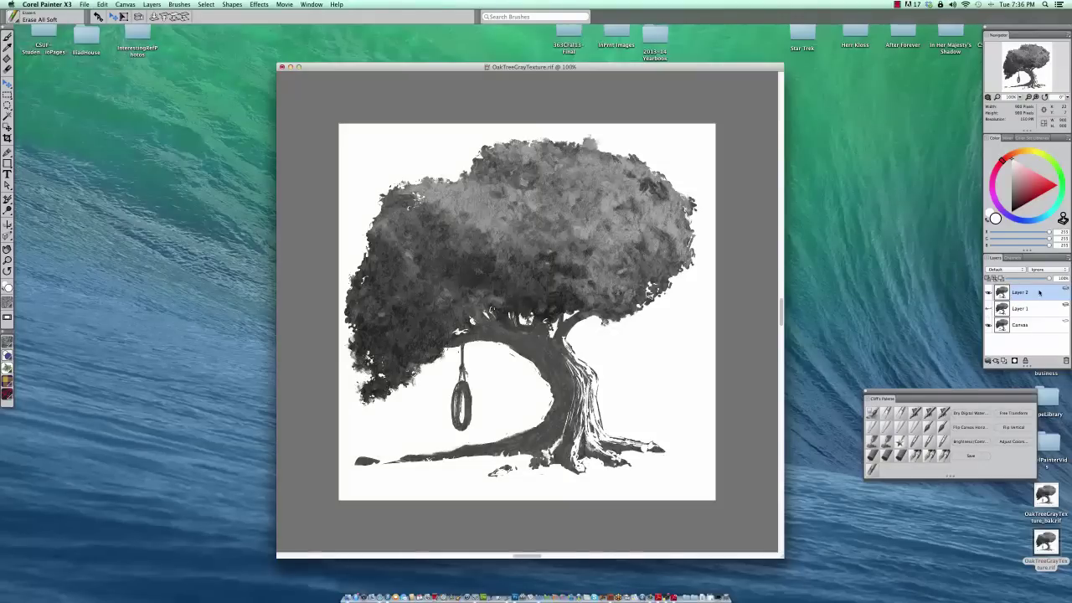
- Set Layer 2's composite method to Multiply and lower its opacity to about 40%
click(1001, 268)
click(999, 329)
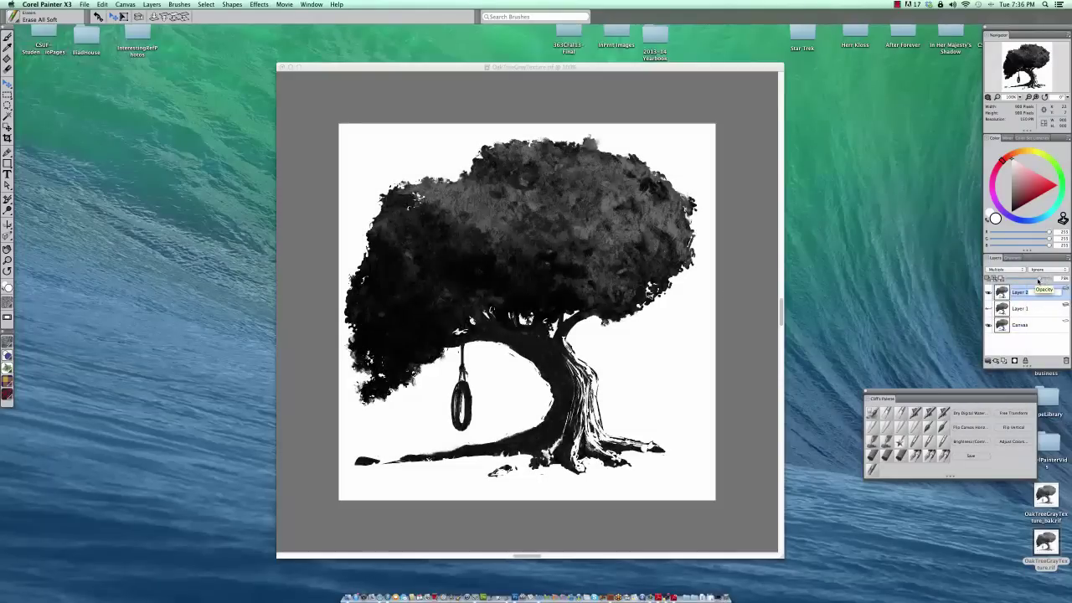
mouse_move(1039, 281)
mouse_down()
mouse_move(1016, 280)
mouse_move(1028, 280)
mouse_up()
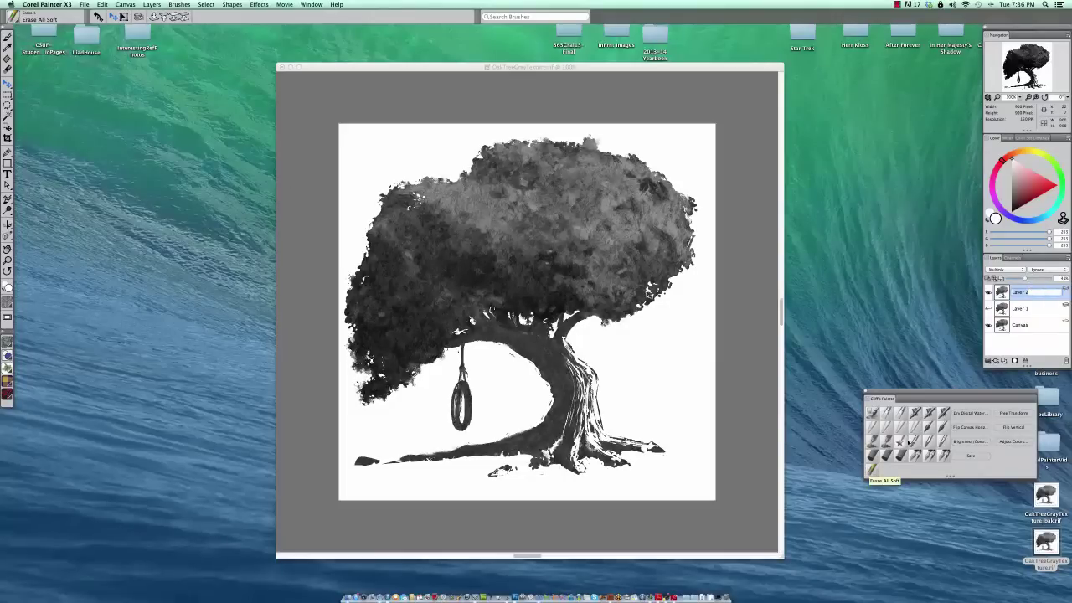
- Partially erase Layer 2 over the lighter foliage using a large Erase All Soft brush at about 51% opacity
click(879, 469)
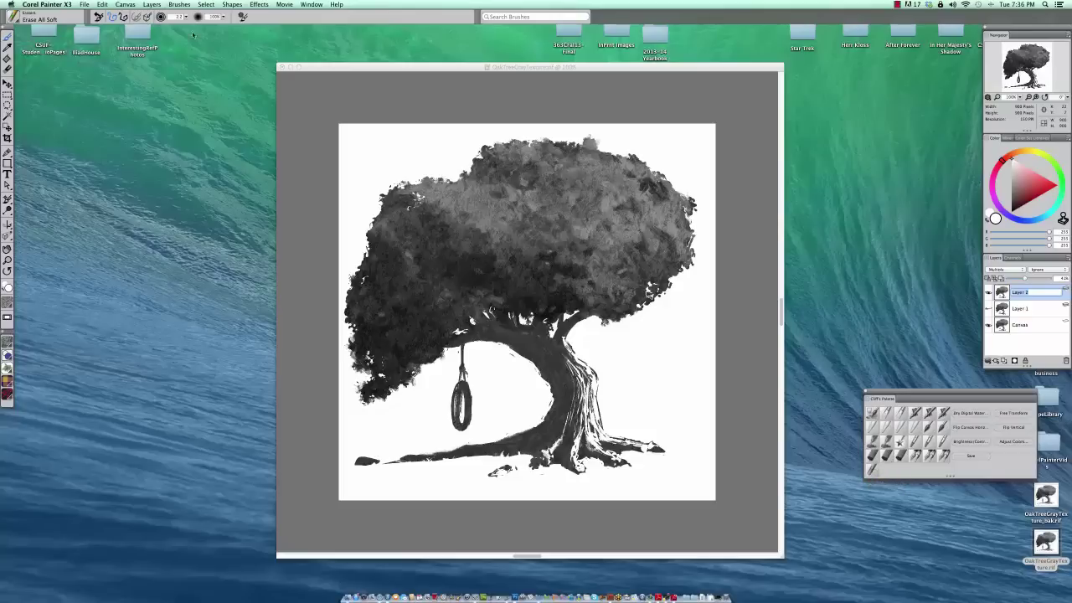
click(223, 17)
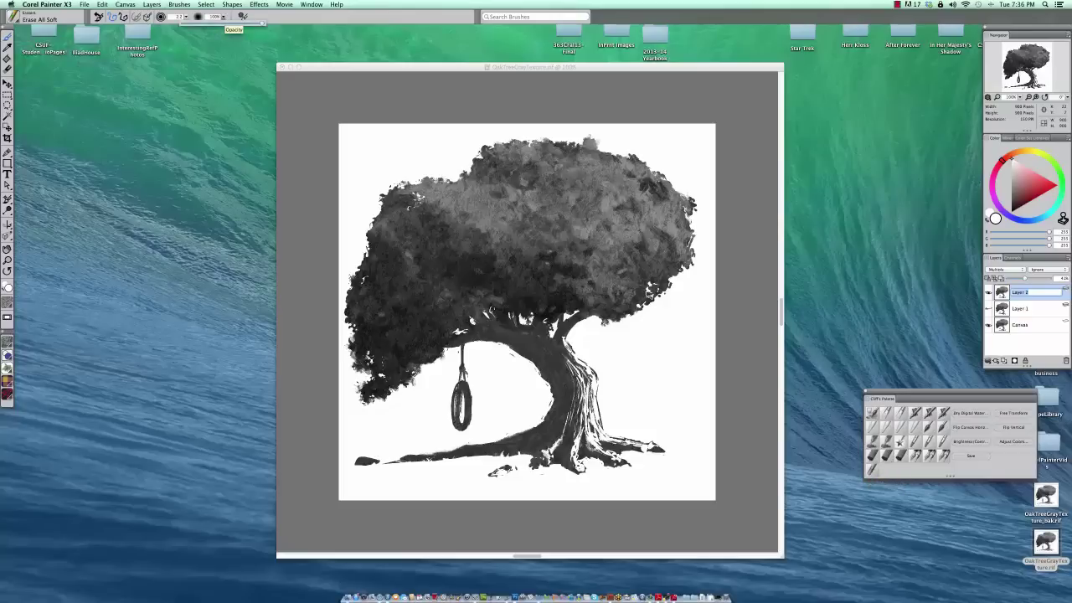
click(260, 23)
click(222, 18)
mouse_move(579, 201)
alt+super+mouse_down()
mouse_move(632, 202)
mouse_move(575, 179)
mouse_move(624, 163)
mouse_move(510, 177)
mouse_move(459, 201)
mouse_move(491, 240)
mouse_move(554, 270)
mouse_move(628, 251)
mouse_move(674, 219)
mouse_move(624, 161)
mouse_move(576, 150)
mouse_move(519, 159)
mouse_move(644, 230)
mouse_move(591, 289)
mouse_move(456, 226)
mouse_move(383, 251)
mouse_move(398, 218)
mouse_move(397, 265)
mouse_move(413, 256)
mouse_move(402, 223)
mouse_move(480, 299)
mouse_move(493, 279)
mouse_move(533, 271)
mouse_move(649, 288)
mouse_move(666, 216)
mouse_move(818, 178)
alt+super+mouse_up()
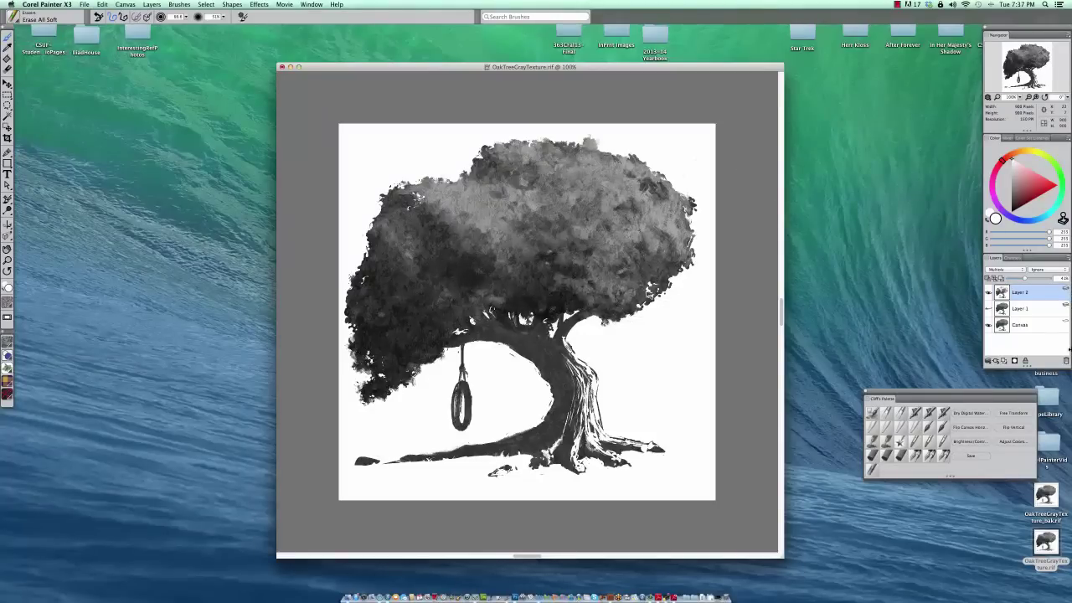
- Set the composite method of Layer 1 to Overlay
click(1037, 309)
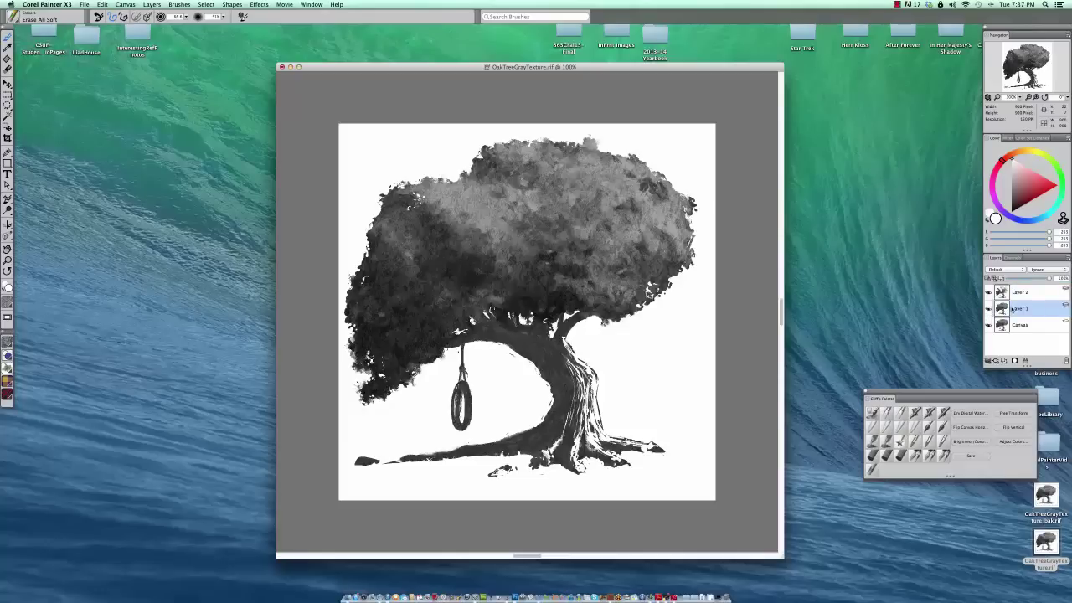
click(1023, 270)
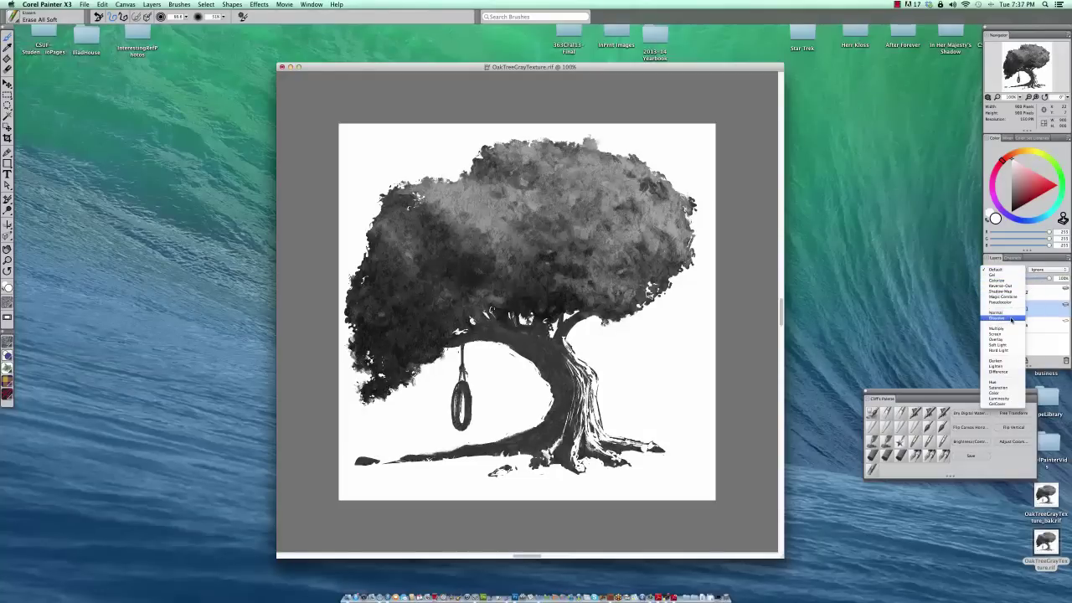
click(1023, 338)
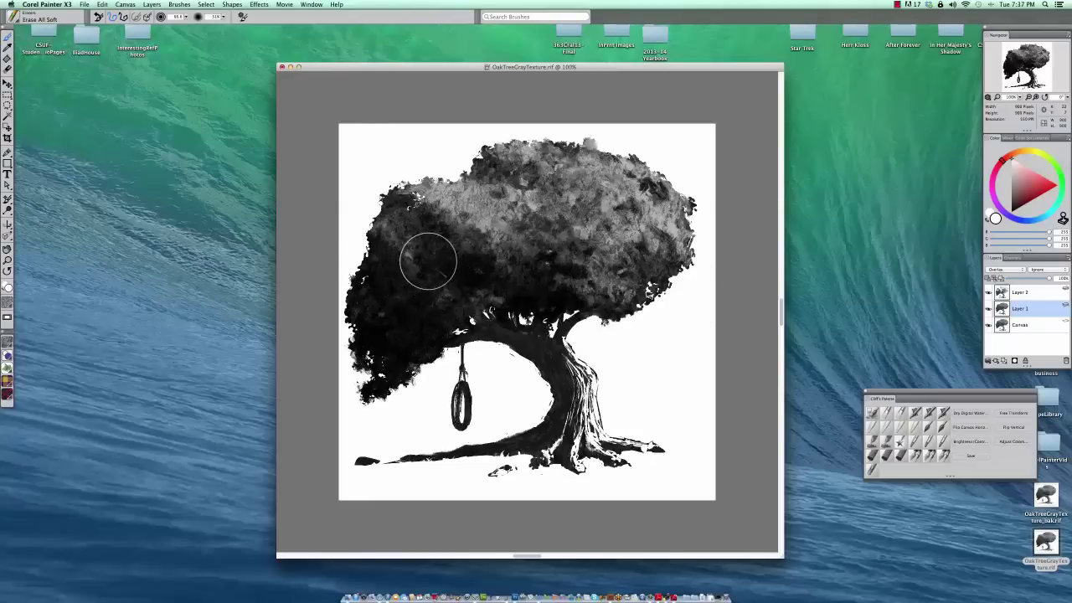
- Softly erase Layer 1 over the overly dark foliage, the trunk and parts of the upper crown to soften the Overlay contrast
mouse_move(460, 276)
mouse_down()
mouse_move(466, 303)
mouse_move(517, 314)
mouse_move(503, 279)
mouse_move(534, 290)
mouse_up()
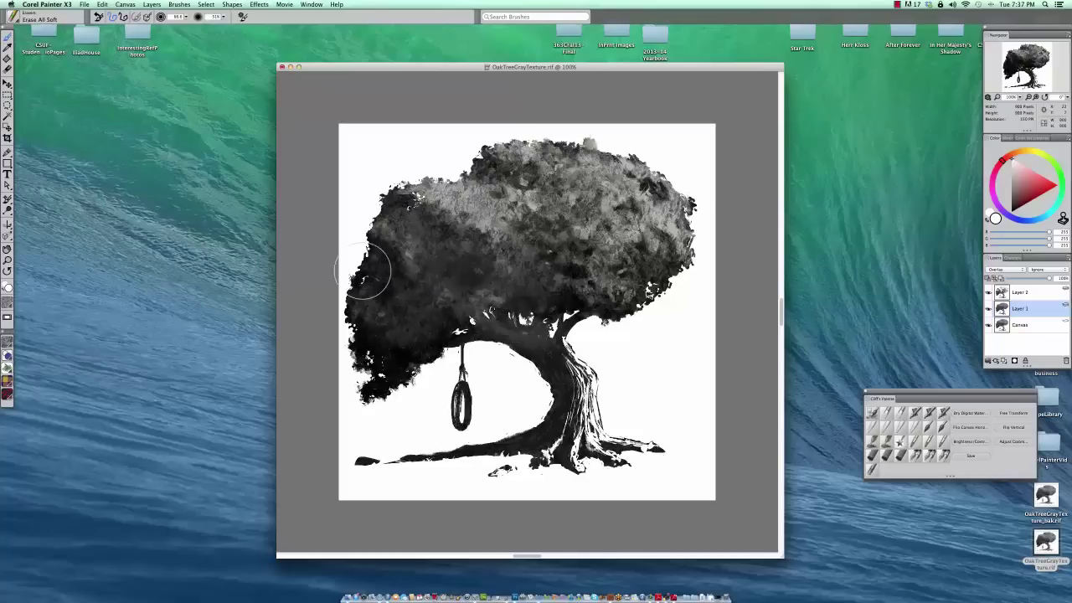
mouse_move(365, 269)
mouse_down()
mouse_move(432, 309)
mouse_move(398, 216)
mouse_up()
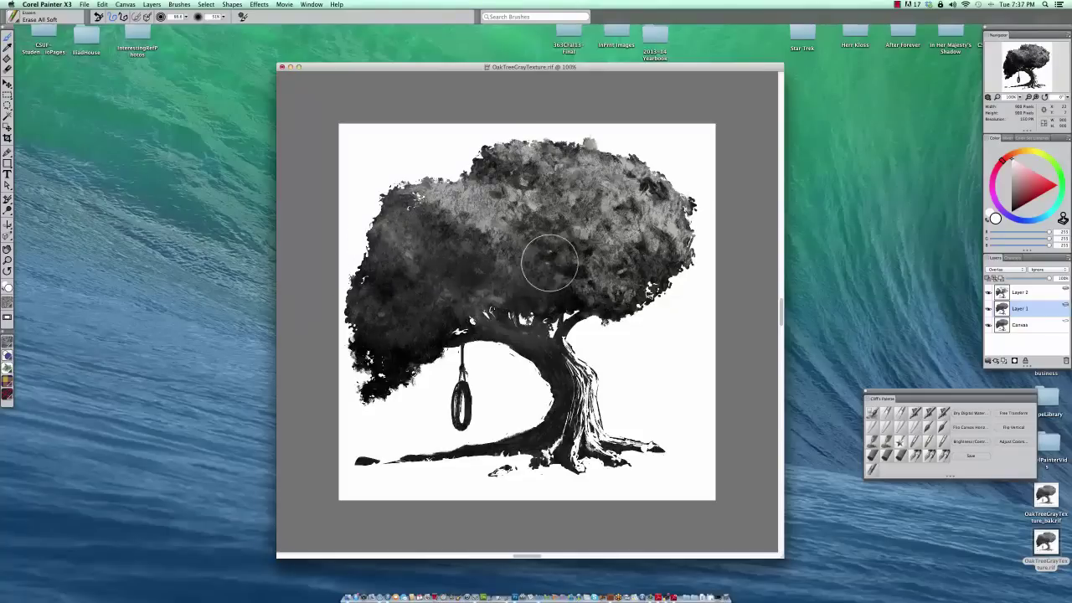
mouse_move(550, 263)
mouse_down()
mouse_move(588, 275)
mouse_move(590, 266)
mouse_move(539, 226)
mouse_move(537, 240)
mouse_move(596, 252)
mouse_move(584, 257)
mouse_move(487, 161)
mouse_move(526, 170)
mouse_move(569, 240)
mouse_move(634, 289)
mouse_move(626, 292)
mouse_move(661, 295)
mouse_move(651, 251)
mouse_move(690, 261)
mouse_up()
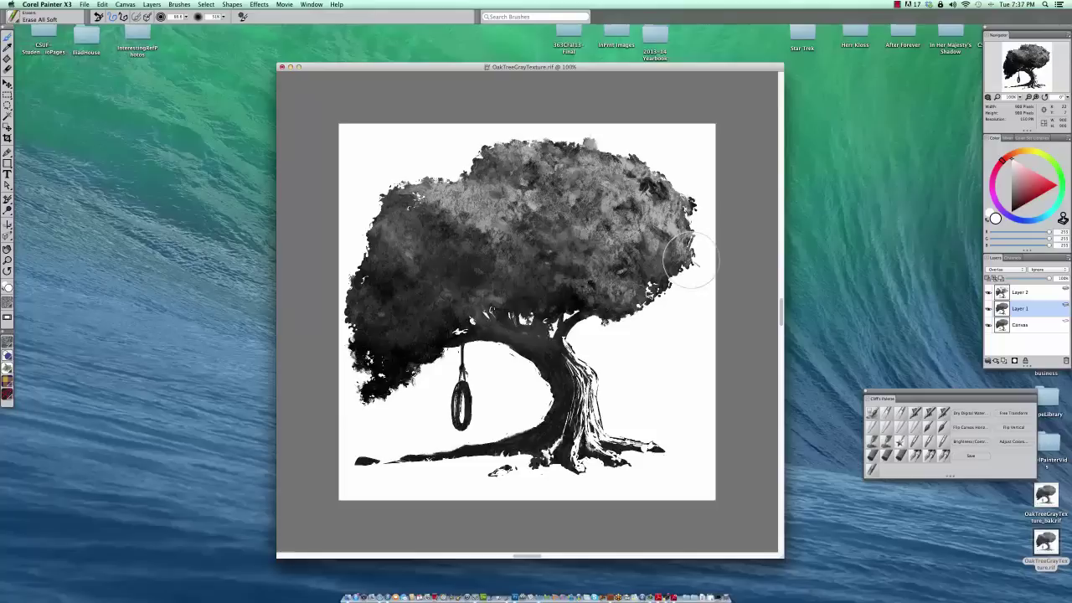
mouse_move(432, 360)
mouse_down()
mouse_move(395, 350)
mouse_move(412, 338)
mouse_move(399, 352)
mouse_move(370, 336)
mouse_move(377, 362)
mouse_move(397, 374)
mouse_move(369, 387)
mouse_move(444, 345)
mouse_move(393, 357)
mouse_move(356, 337)
mouse_move(399, 355)
mouse_move(455, 332)
mouse_move(418, 337)
mouse_move(463, 296)
mouse_move(450, 310)
mouse_move(412, 260)
mouse_up()
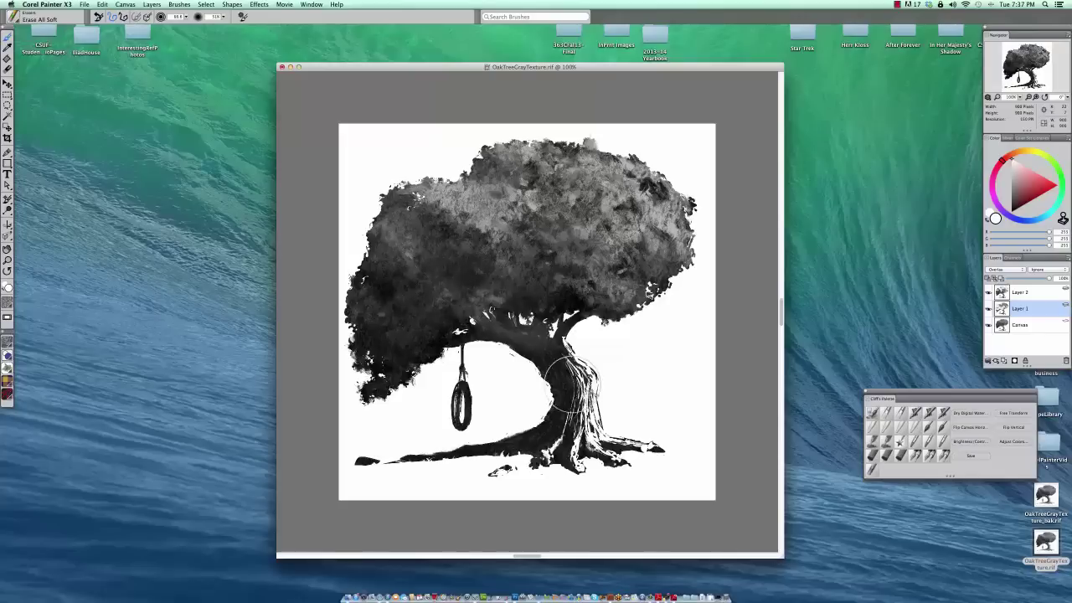
mouse_move(571, 383)
mouse_down()
mouse_move(530, 333)
mouse_move(559, 437)
mouse_move(540, 347)
mouse_move(544, 448)
mouse_move(446, 465)
mouse_move(508, 452)
mouse_move(558, 406)
mouse_move(475, 448)
mouse_move(367, 457)
mouse_move(400, 469)
mouse_move(550, 435)
mouse_move(549, 360)
mouse_move(532, 332)
mouse_move(578, 401)
mouse_move(585, 333)
mouse_move(540, 349)
mouse_move(521, 304)
mouse_up()
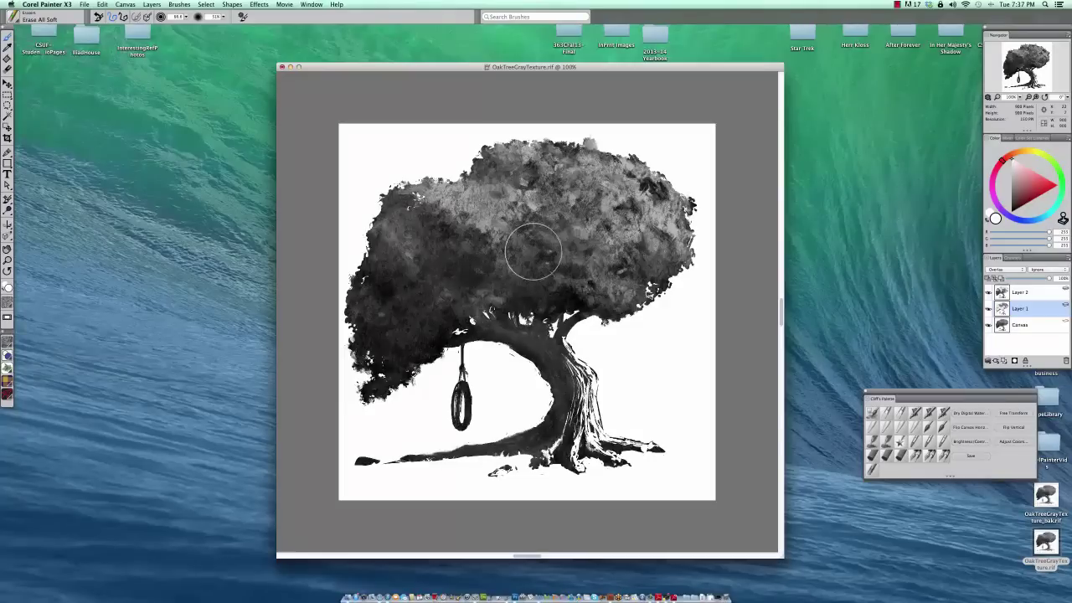
mouse_move(472, 159)
mouse_down()
mouse_move(474, 203)
mouse_move(453, 221)
mouse_move(499, 234)
mouse_move(486, 254)
mouse_move(583, 247)
mouse_move(648, 212)
mouse_up()
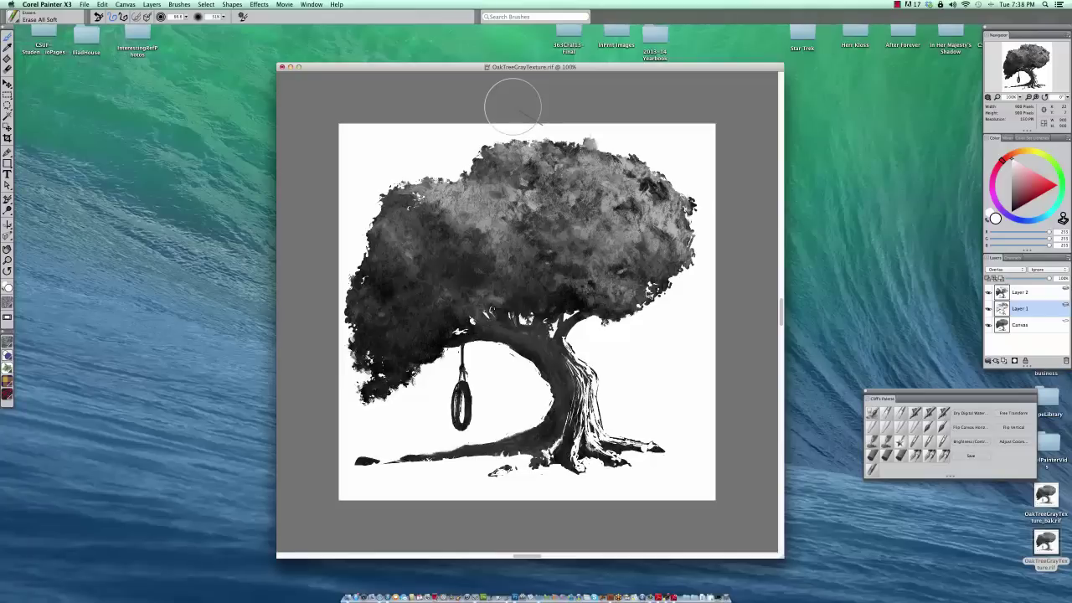
mouse_move(541, 184)
mouse_down()
mouse_move(570, 159)
mouse_move(599, 151)
mouse_move(601, 192)
mouse_move(592, 201)
mouse_move(606, 173)
mouse_move(566, 155)
mouse_up()
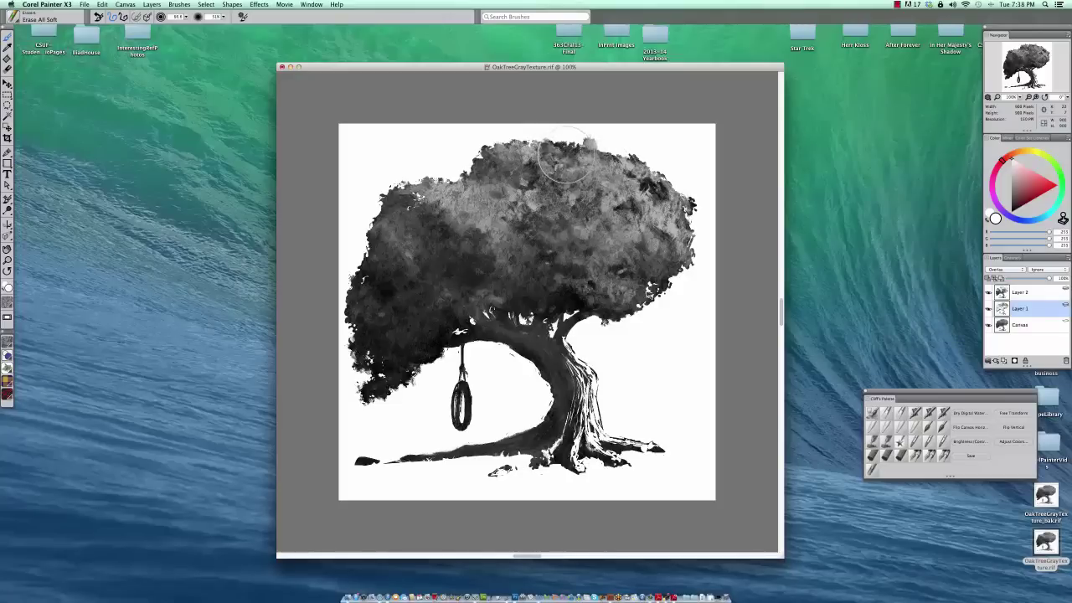
drag(565, 146, 568, 150)
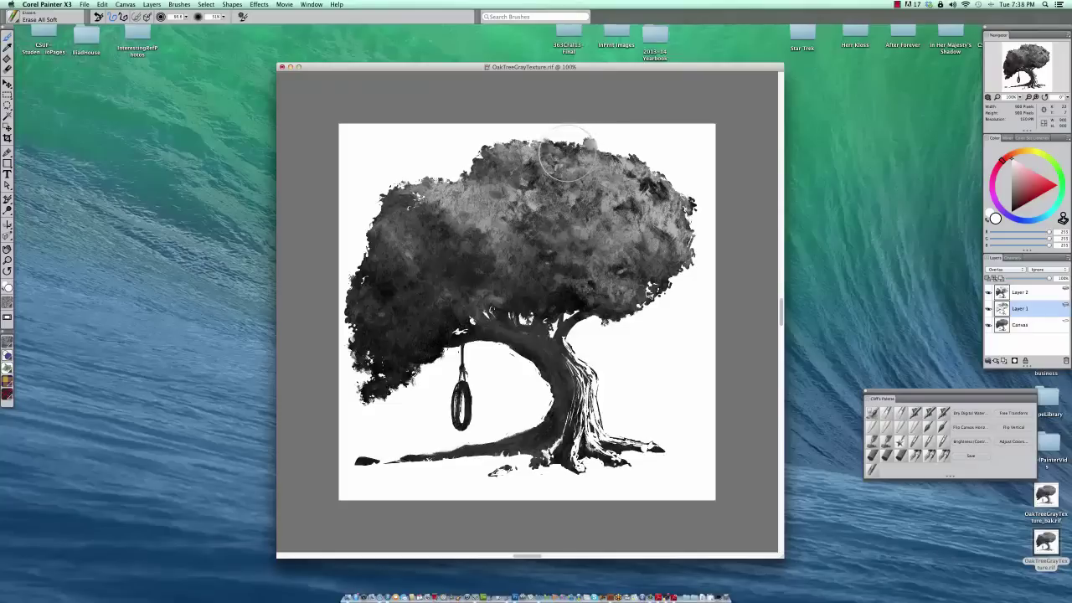